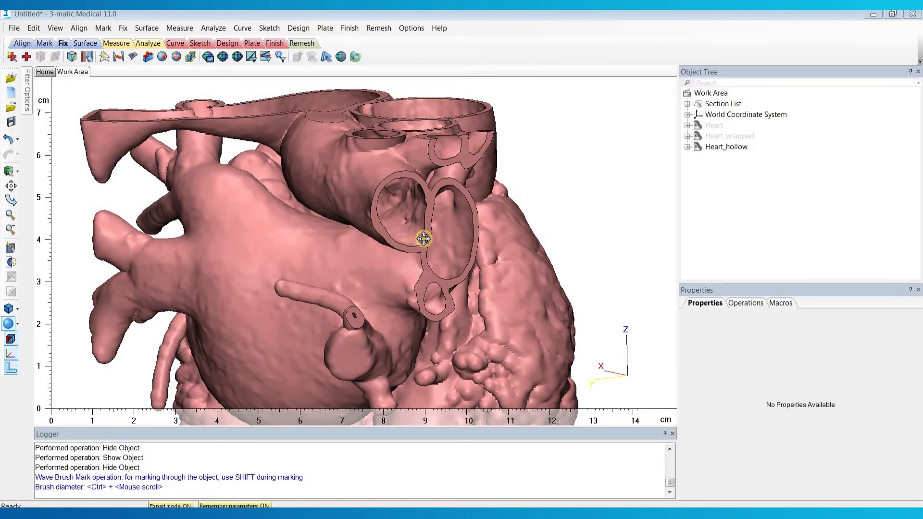
Examine the openings and inner walls of the cut vessels on Heart_hollow for small holes and tunnels.
{"action": "scroll", "coordinate": [414, 226], "scroll_direction": "up", "scroll_amount": 3}
{"action": "scroll", "coordinate": [402, 221], "scroll_direction": "up", "scroll_amount": 3}
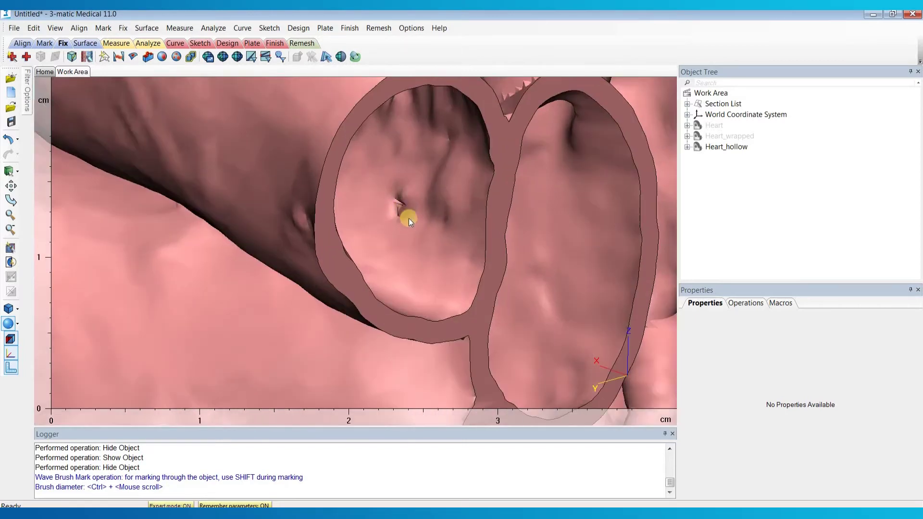
{"action": "right_click_drag", "start_coordinate": [408, 219], "coordinate": [158, 226]}
{"action": "scroll", "coordinate": [404, 213], "scroll_direction": "down", "scroll_amount": 4}
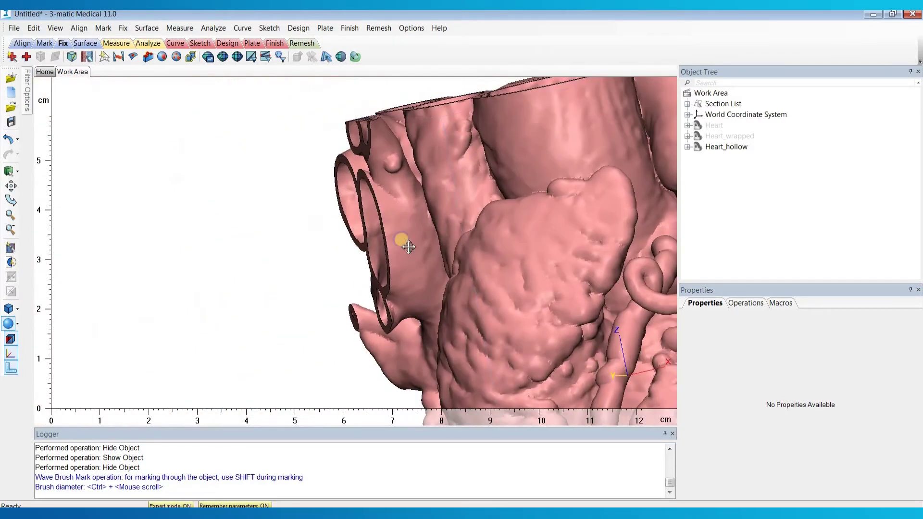
{"action": "right_click_drag", "start_coordinate": [409, 247], "coordinate": [392, 237]}
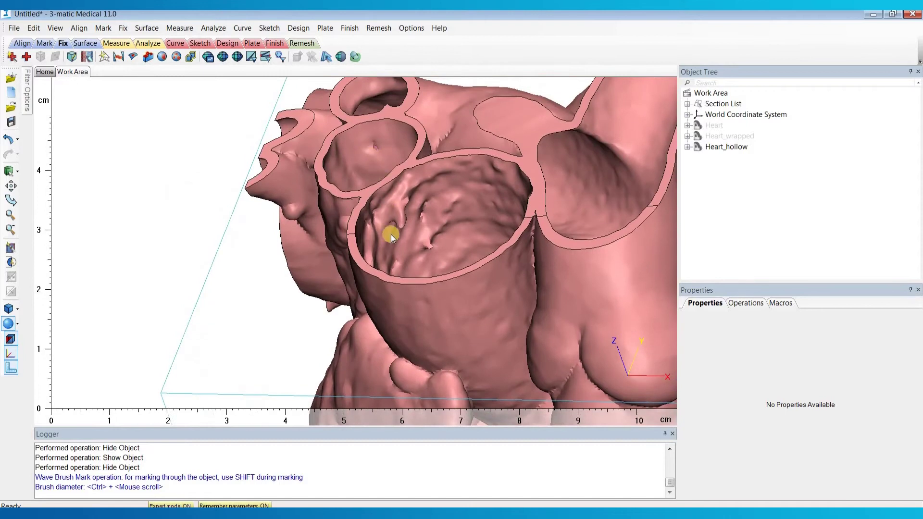
{"action": "scroll", "coordinate": [391, 237], "scroll_direction": "up", "scroll_amount": 8}
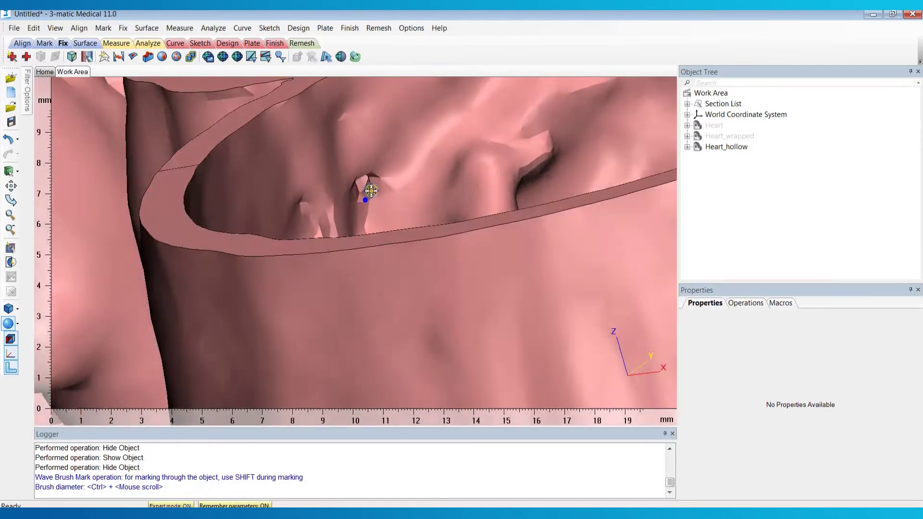
{"action": "right_click_drag", "start_coordinate": [371, 190], "coordinate": [369, 194]}
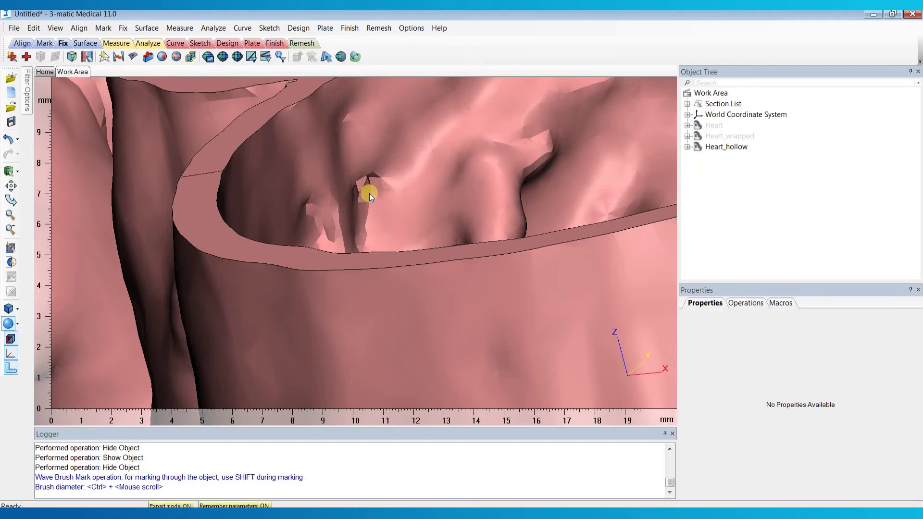
{"action": "scroll", "coordinate": [370, 193], "scroll_direction": "down", "scroll_amount": 3}
{"action": "right_click_drag", "start_coordinate": [361, 232], "coordinate": [524, 236]}
{"action": "scroll", "coordinate": [524, 236], "scroll_direction": "down", "scroll_amount": 2}
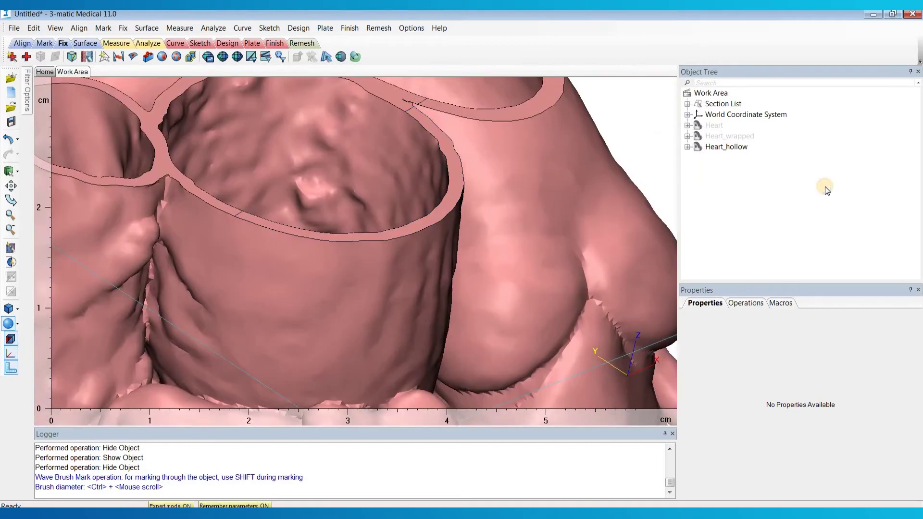
Hide Heart_hollow and show the original Heart part for a close look at its large vessels.
{"action": "right_click", "coordinate": [731, 146]}
{"action": "left_click", "coordinate": [743, 190]}
{"action": "right_click", "coordinate": [712, 126]}
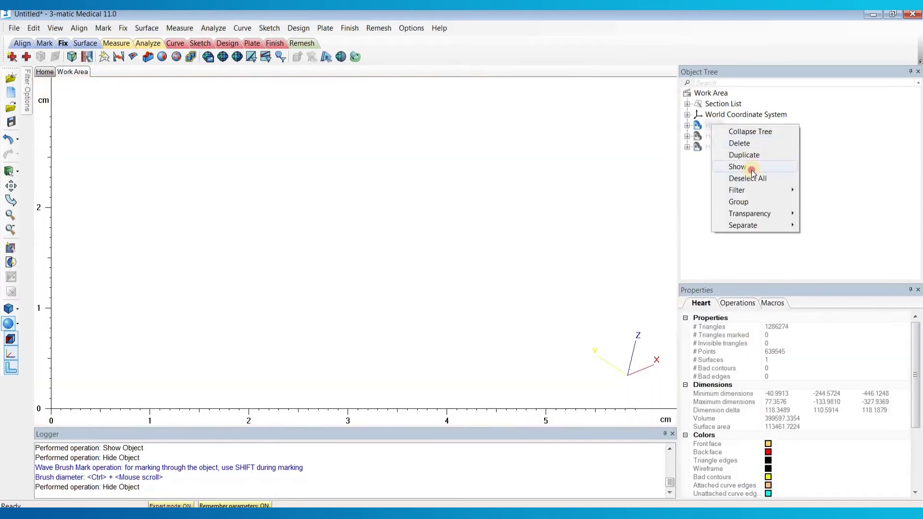
{"action": "left_click", "coordinate": [747, 168]}
{"action": "scroll", "coordinate": [442, 172], "scroll_direction": "up", "scroll_amount": 6}
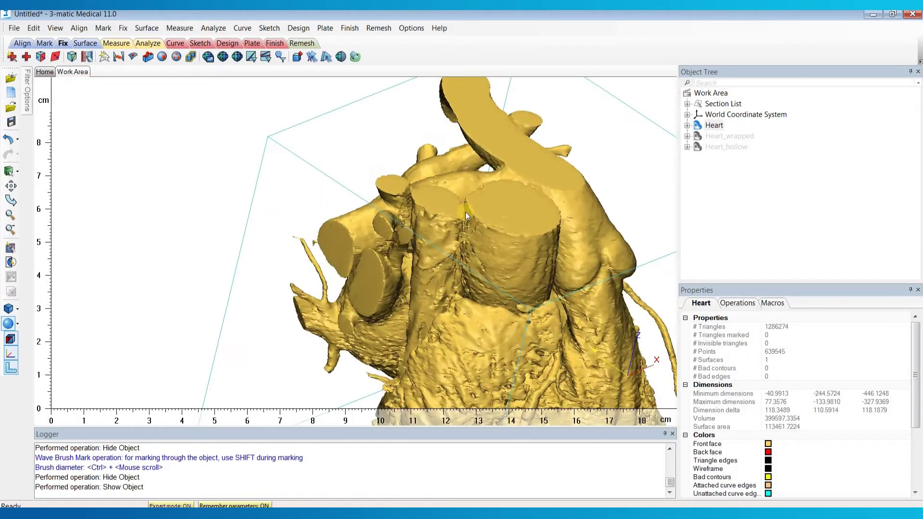
{"action": "scroll", "coordinate": [449, 202], "scroll_direction": "up", "scroll_amount": 3}
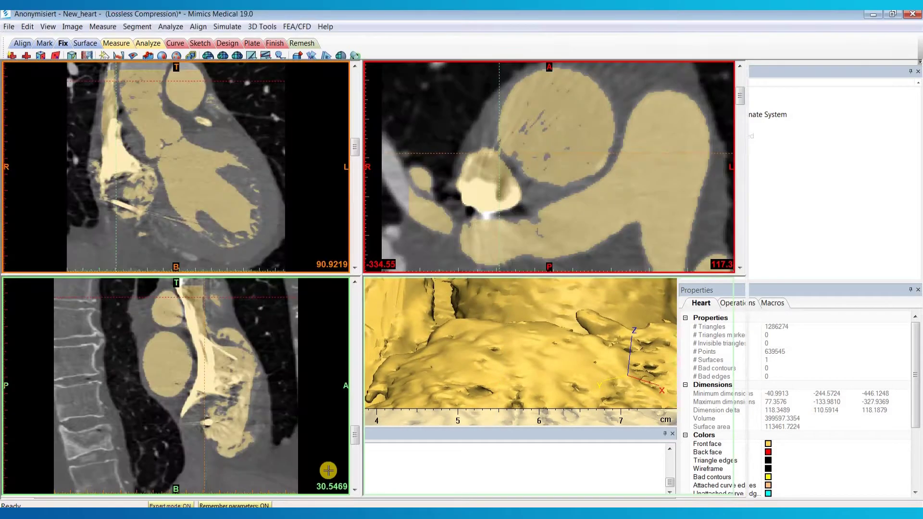
Switch to Mimics and inspect the axial slice where the bright vessel touches the large round vessel.
{"action": "left_click", "coordinate": [502, 162]}
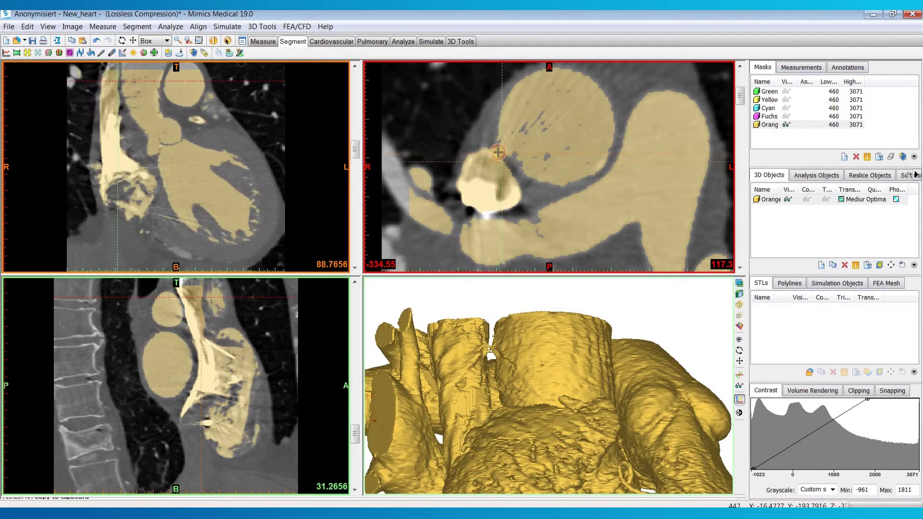
{"action": "scroll", "coordinate": [495, 152], "scroll_direction": "down", "scroll_amount": 2}
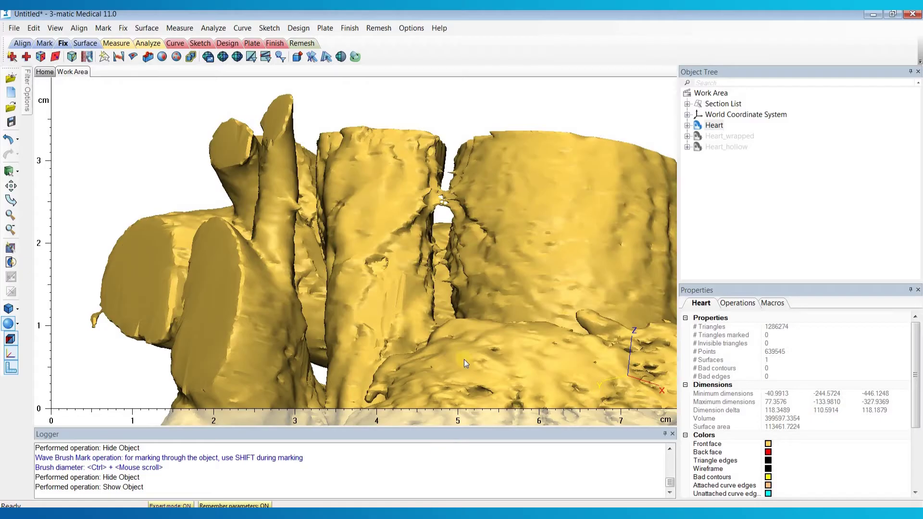
Back in 3-matic, examine the original Heart part around the cut vessels for small bridges connecting neighbouring vessels.
{"action": "scroll", "coordinate": [383, 280], "scroll_direction": "down", "scroll_amount": 2}
{"action": "middle_click_drag", "start_coordinate": [449, 265], "coordinate": [572, 214]}
{"action": "scroll", "coordinate": [575, 214], "scroll_direction": "down", "scroll_amount": 2}
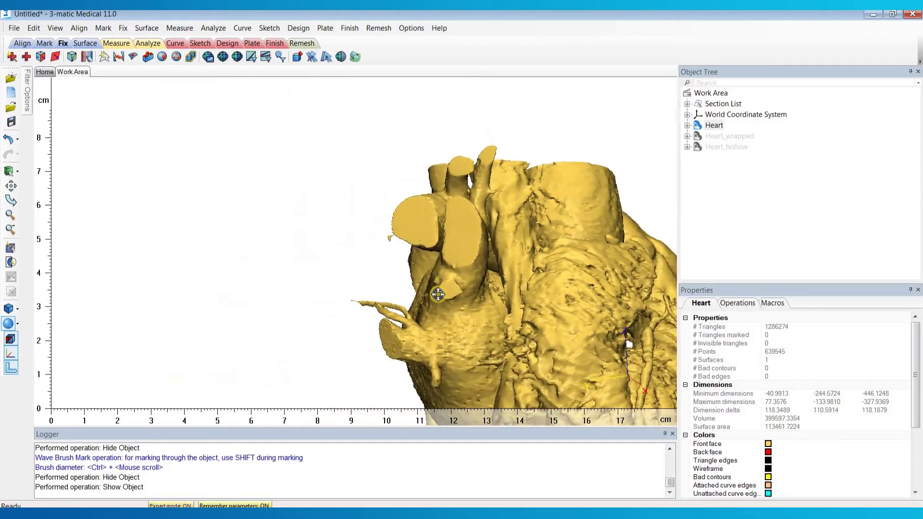
{"action": "right_click_drag", "start_coordinate": [439, 293], "coordinate": [515, 298]}
{"action": "middle_click_drag", "start_coordinate": [536, 328], "coordinate": [419, 261]}
{"action": "scroll", "coordinate": [432, 276], "scroll_direction": "up", "scroll_amount": 1}
{"action": "scroll", "coordinate": [449, 287], "scroll_direction": "up", "scroll_amount": 4}
{"action": "right_click_drag", "start_coordinate": [420, 285], "coordinate": [514, 226]}
Show Heart_wrapped, inspect the bridge between the two vessels, and hide the original Heart part.
{"action": "left_click", "coordinate": [743, 139]}
{"action": "right_click", "coordinate": [744, 140]}
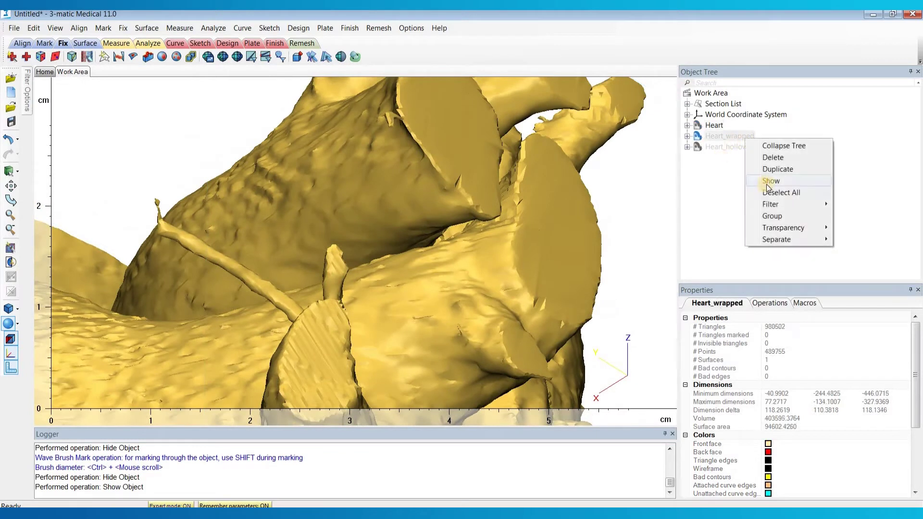
{"action": "left_click", "coordinate": [770, 181]}
{"action": "scroll", "coordinate": [449, 260], "scroll_direction": "up", "scroll_amount": 5}
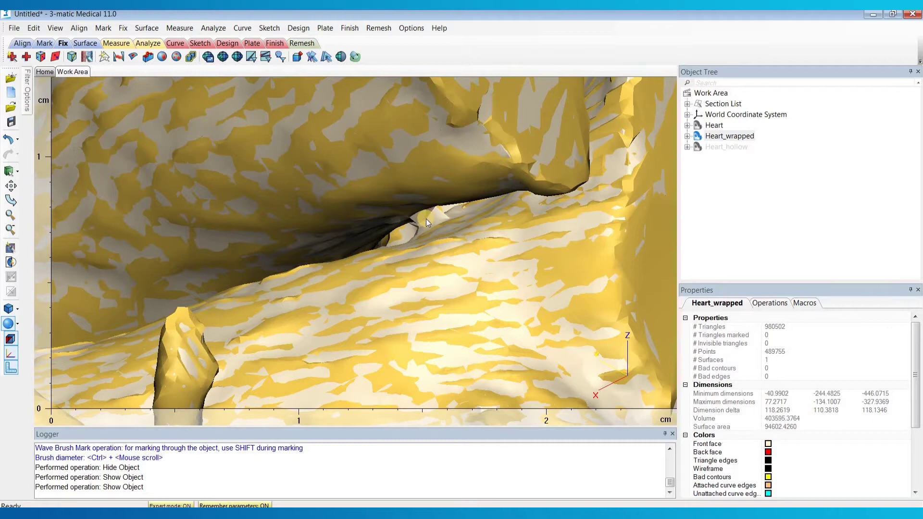
{"action": "scroll", "coordinate": [426, 218], "scroll_direction": "down", "scroll_amount": 1}
{"action": "right_click", "coordinate": [719, 129]}
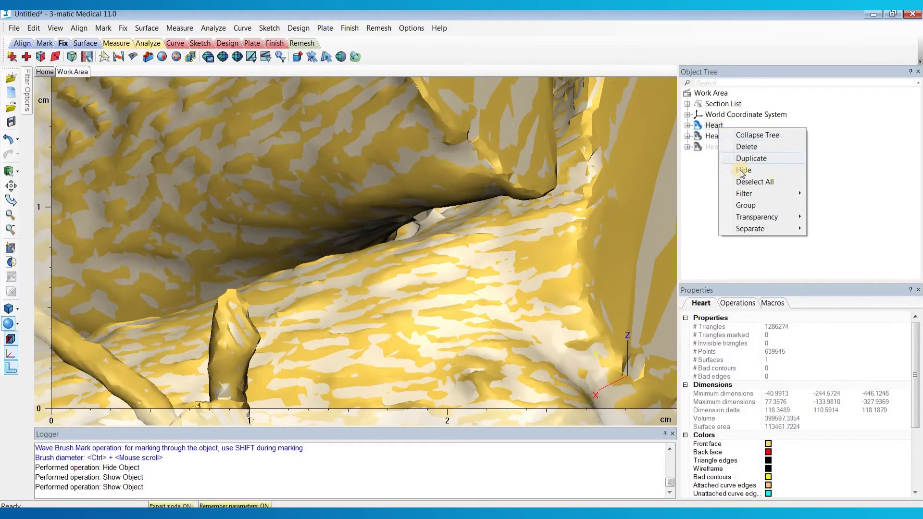
{"action": "left_click", "coordinate": [738, 171]}
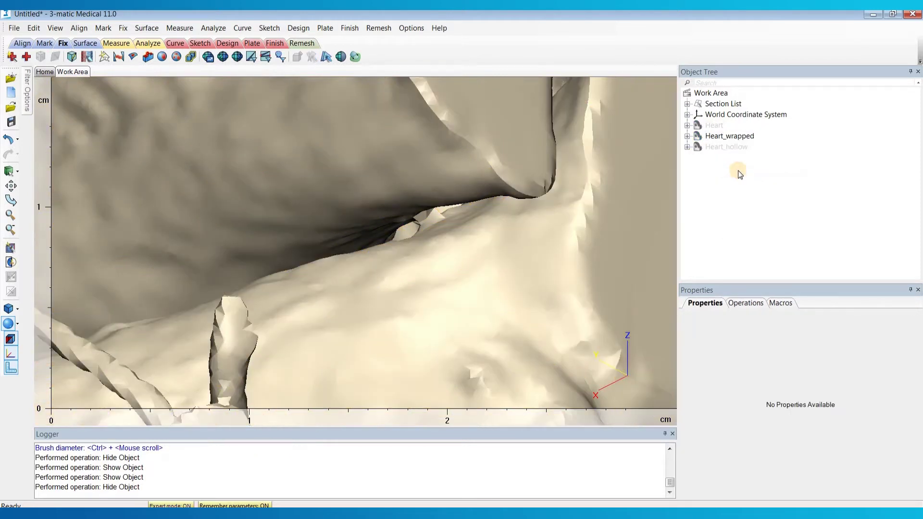
Show Heart_hollow again, hide Heart_wrapped, and look at the hole inside the cut vessel.
{"action": "right_click", "coordinate": [731, 147]}
{"action": "left_click", "coordinate": [749, 192]}
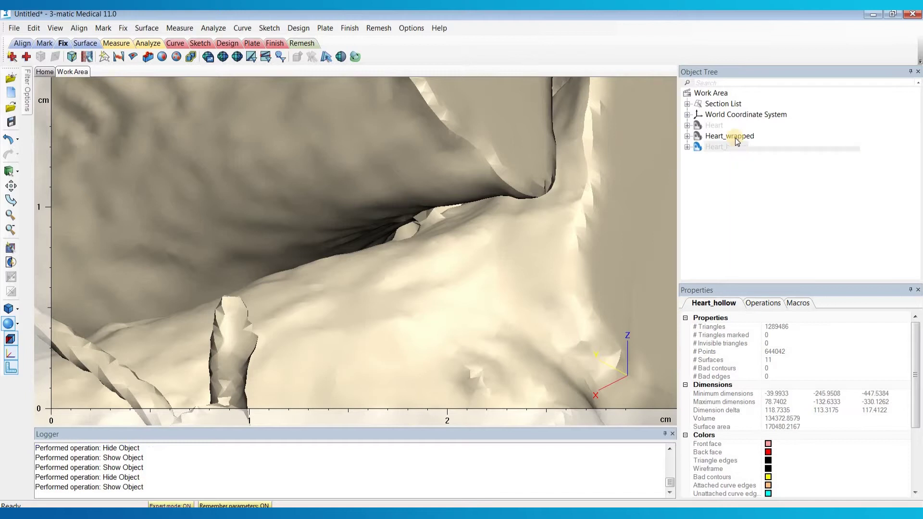
{"action": "right_click", "coordinate": [736, 136]}
{"action": "left_click", "coordinate": [759, 179]}
{"action": "scroll", "coordinate": [427, 218], "scroll_direction": "down", "scroll_amount": 1}
{"action": "mouse_move", "coordinate": [428, 177]}
{"action": "right_mouse_down"}
{"action": "mouse_move", "coordinate": [427, 217]}
{"action": "mouse_move", "coordinate": [449, 168]}
{"action": "mouse_move", "coordinate": [422, 183]}
{"action": "mouse_move", "coordinate": [442, 201]}
{"action": "mouse_move", "coordinate": [431, 187]}
{"action": "right_mouse_up"}
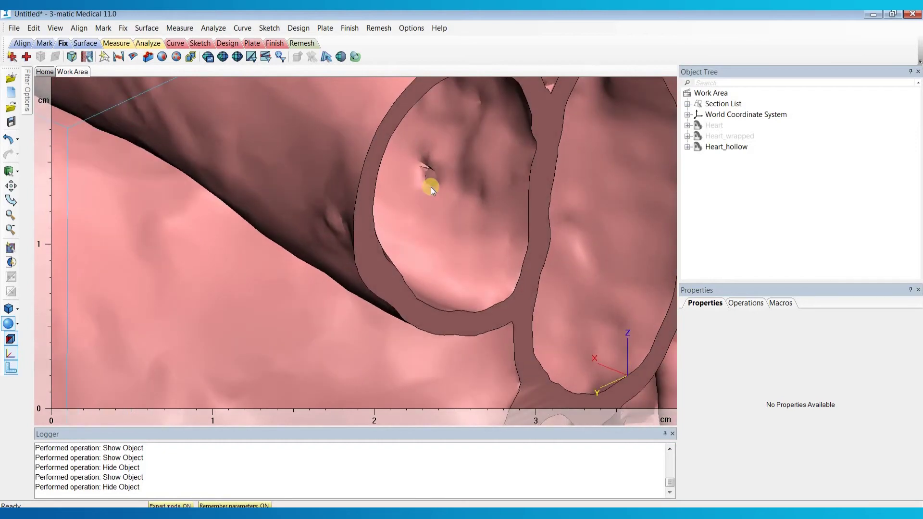
Open the Wrap operation to review its parameters, and close it without applying.
{"action": "key", "text": "w"}
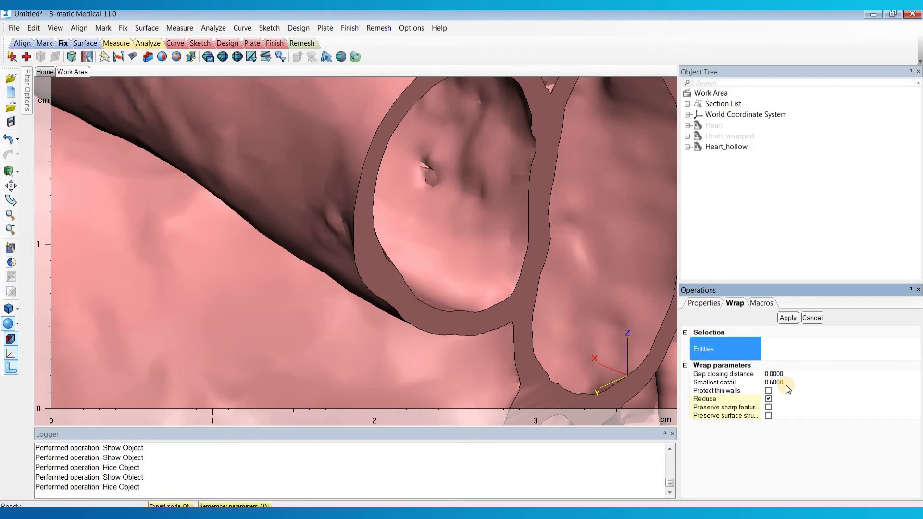
{"action": "left_click", "coordinate": [812, 318]}
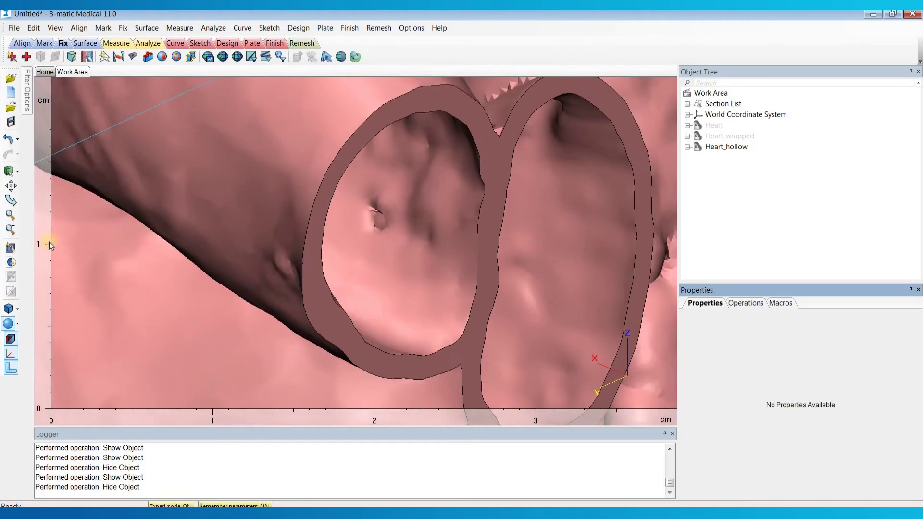
Use Rectangular Clipping on Heart_hollow to isolate a small patch around the hole in the vessel wall.
{"action": "left_click", "coordinate": [11, 263]}
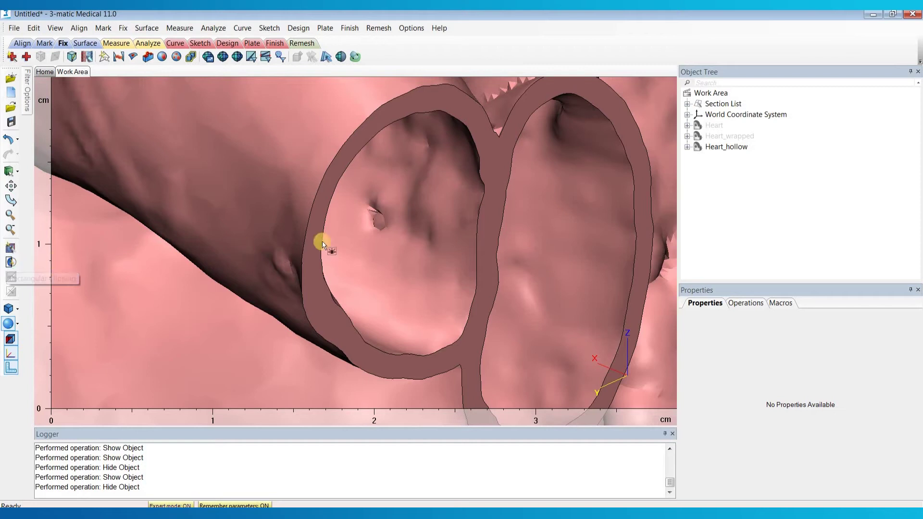
{"action": "mouse_move", "coordinate": [346, 220]}
{"action": "left_mouse_down"}
{"action": "mouse_move", "coordinate": [286, 214]}
{"action": "mouse_move", "coordinate": [227, 191]}
{"action": "mouse_move", "coordinate": [330, 204]}
{"action": "mouse_move", "coordinate": [323, 243]}
{"action": "mouse_move", "coordinate": [331, 240]}
{"action": "left_mouse_up"}
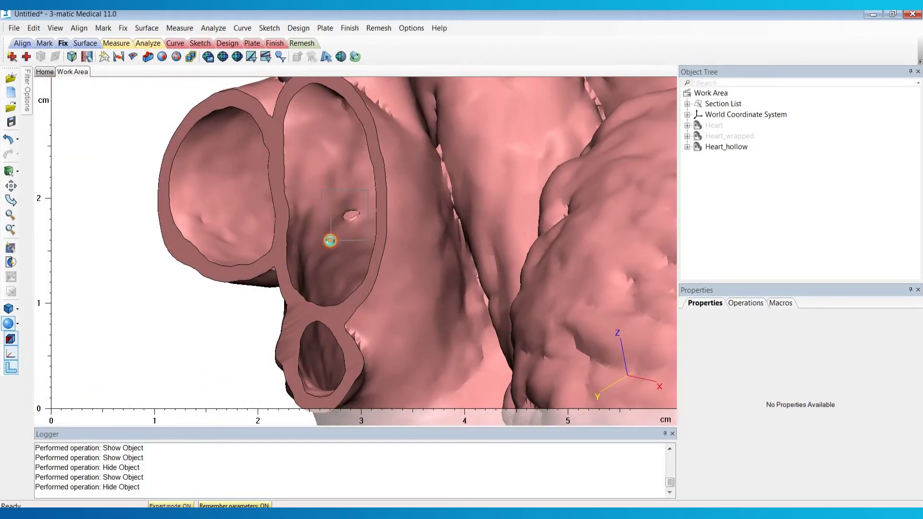
{"action": "left_click", "coordinate": [357, 225]}
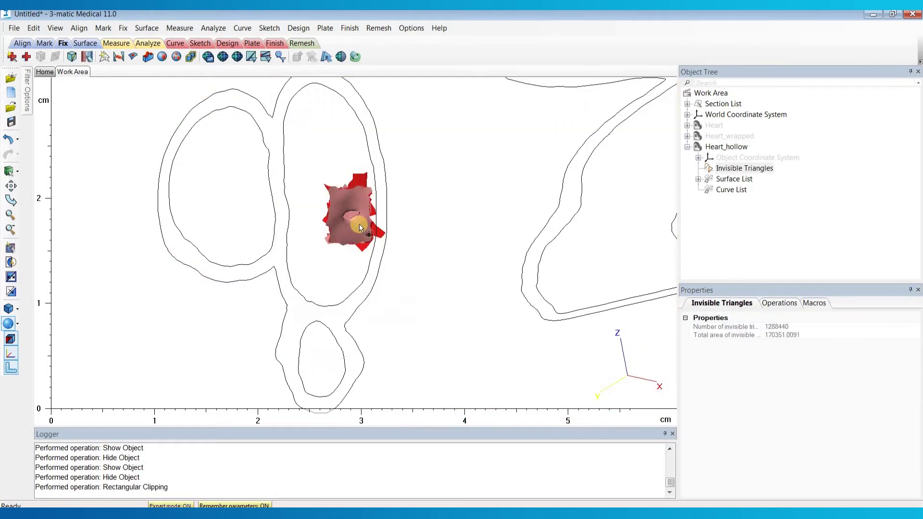
{"action": "left_click_drag", "start_coordinate": [342, 209], "coordinate": [279, 161]}
{"action": "scroll", "coordinate": [279, 161], "scroll_direction": "up", "scroll_amount": 2}
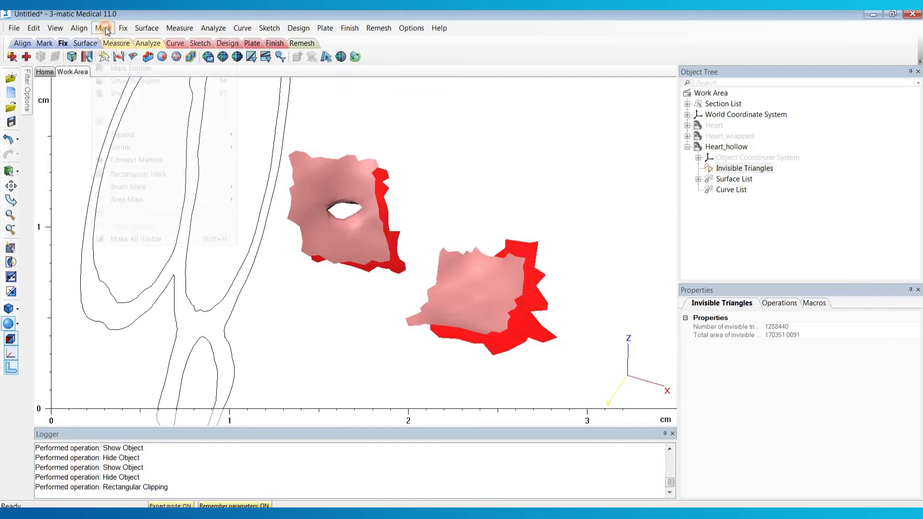
Mark the triangles around the hole's rim with Wave Brush Mark and delete them to separate the inner and outer surfaces.
{"action": "left_click", "coordinate": [103, 28]}
{"action": "mouse_move", "coordinate": [187, 187]}
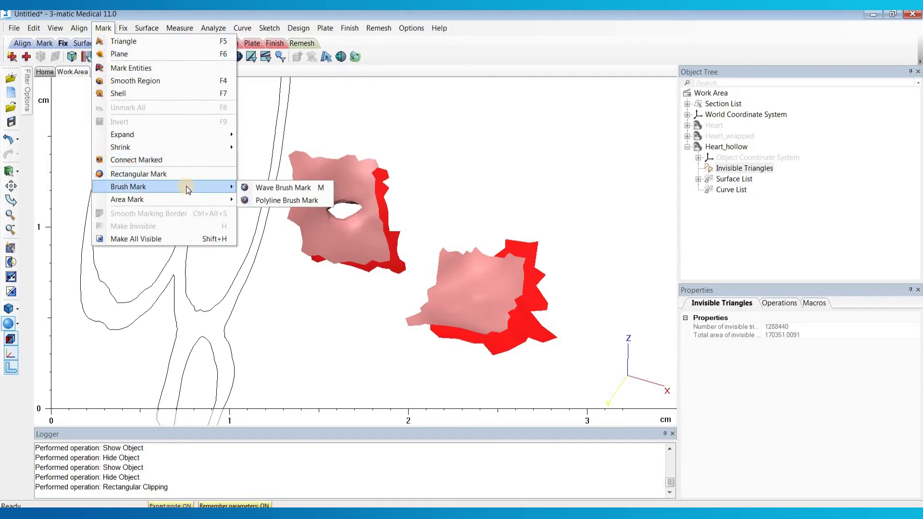
{"action": "left_click", "coordinate": [324, 191]}
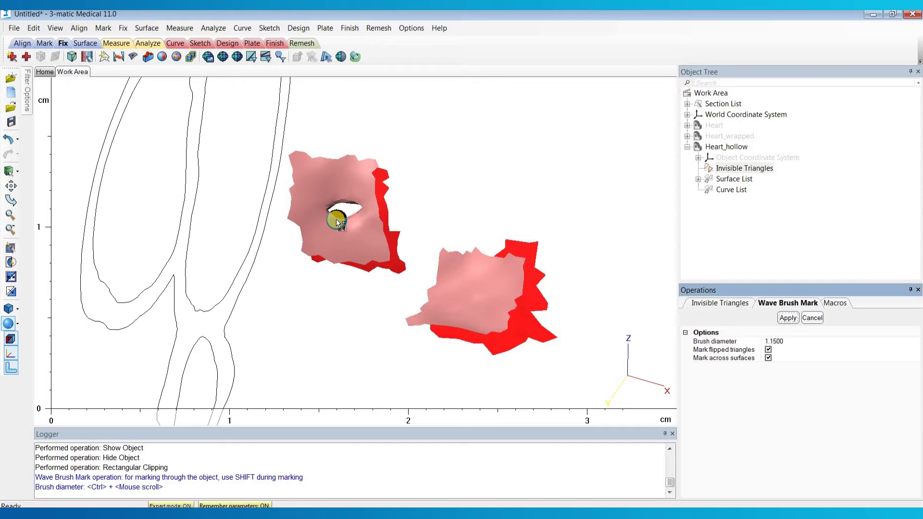
{"action": "mouse_move", "coordinate": [354, 210]}
{"action": "left_mouse_down"}
{"action": "mouse_move", "coordinate": [338, 203]}
{"action": "mouse_move", "coordinate": [331, 215]}
{"action": "mouse_move", "coordinate": [360, 210]}
{"action": "mouse_move", "coordinate": [336, 212]}
{"action": "left_mouse_up"}
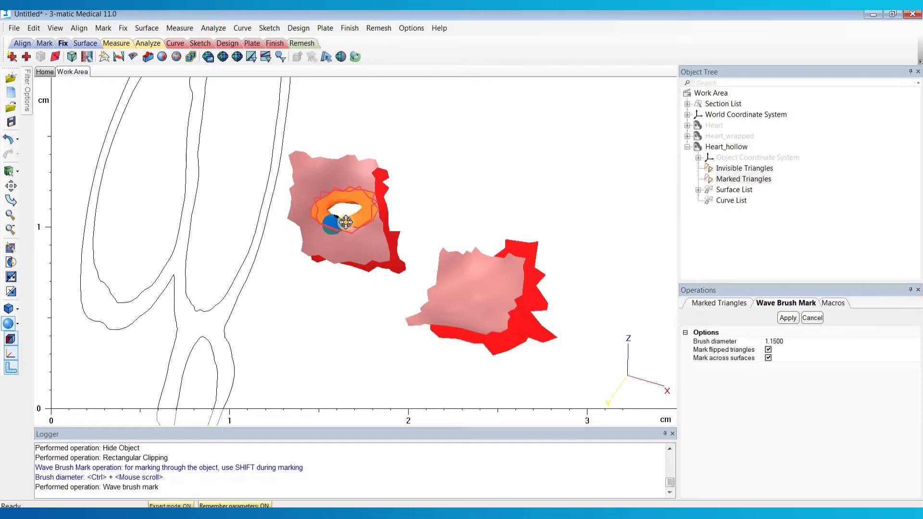
{"action": "mouse_move", "coordinate": [337, 213]}
{"action": "right_mouse_down"}
{"action": "mouse_move", "coordinate": [552, 232]}
{"action": "mouse_move", "coordinate": [527, 221]}
{"action": "mouse_move", "coordinate": [331, 221]}
{"action": "mouse_move", "coordinate": [332, 208]}
{"action": "right_mouse_up"}
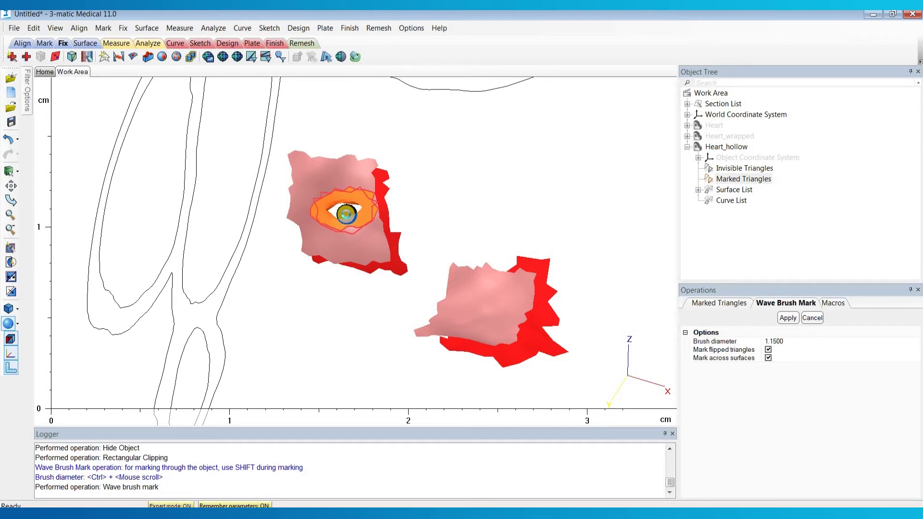
{"action": "key", "text": "Delete"}
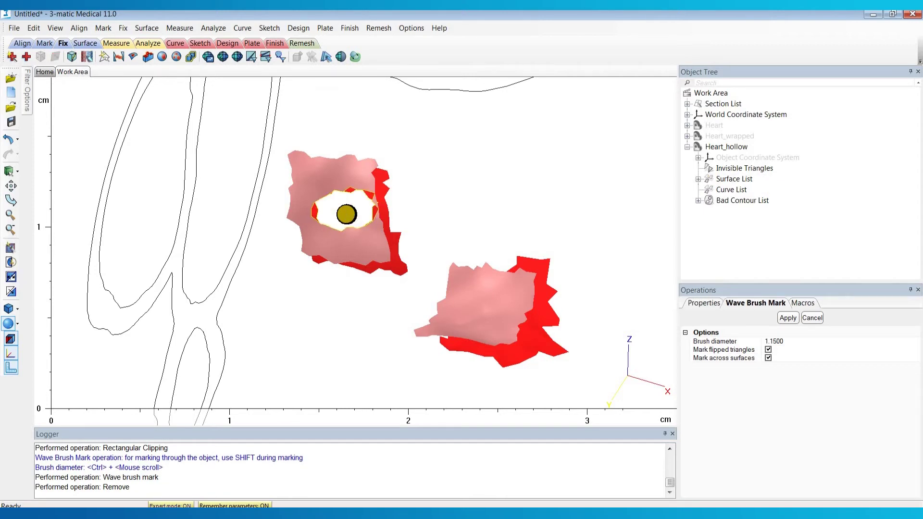
Fill both bad contours left in the inner and outer vessel walls with Fill Hole Freeform.
{"action": "right_click_drag", "start_coordinate": [347, 216], "coordinate": [525, 237]}
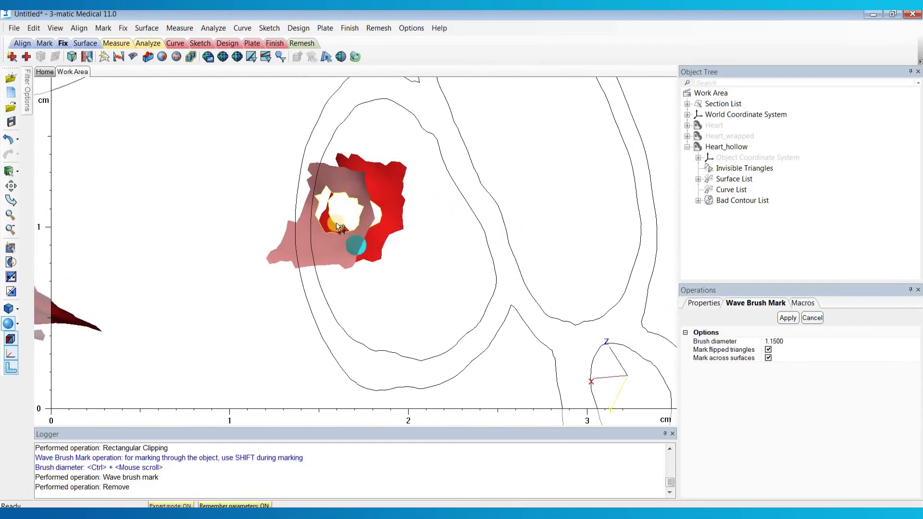
{"action": "left_click", "coordinate": [124, 30]}
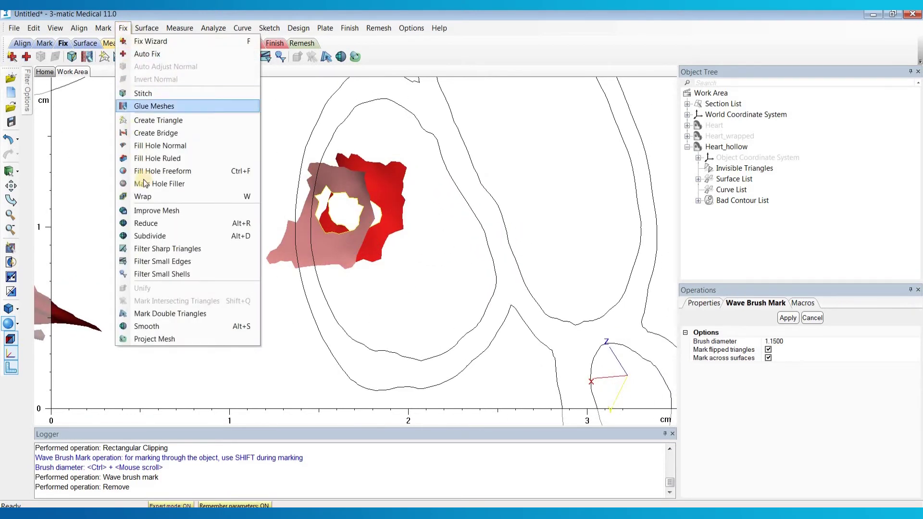
{"action": "left_click", "coordinate": [197, 172]}
{"action": "left_click", "coordinate": [321, 236]}
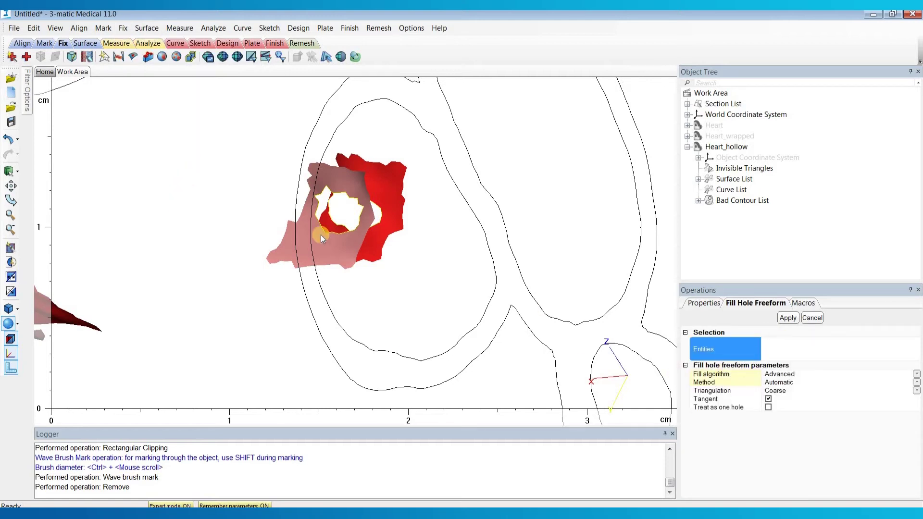
{"action": "left_click", "coordinate": [328, 190]}
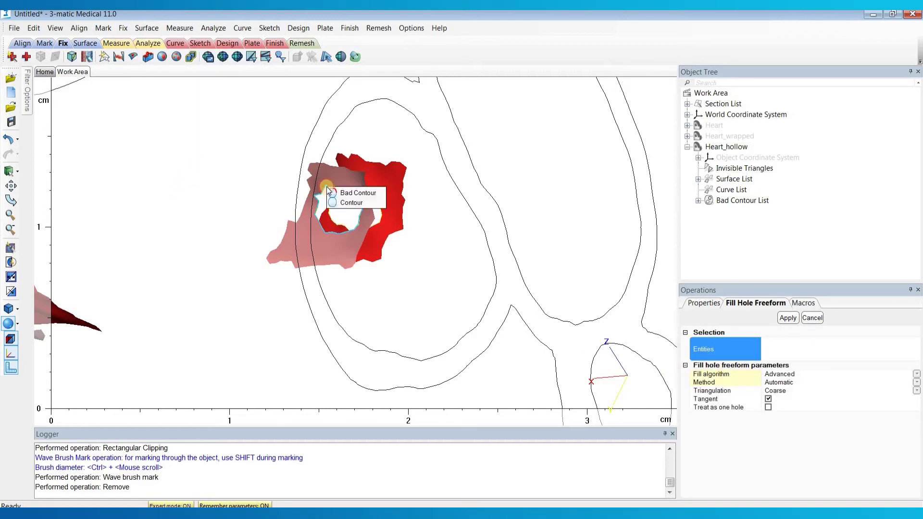
{"action": "left_click", "coordinate": [357, 193]}
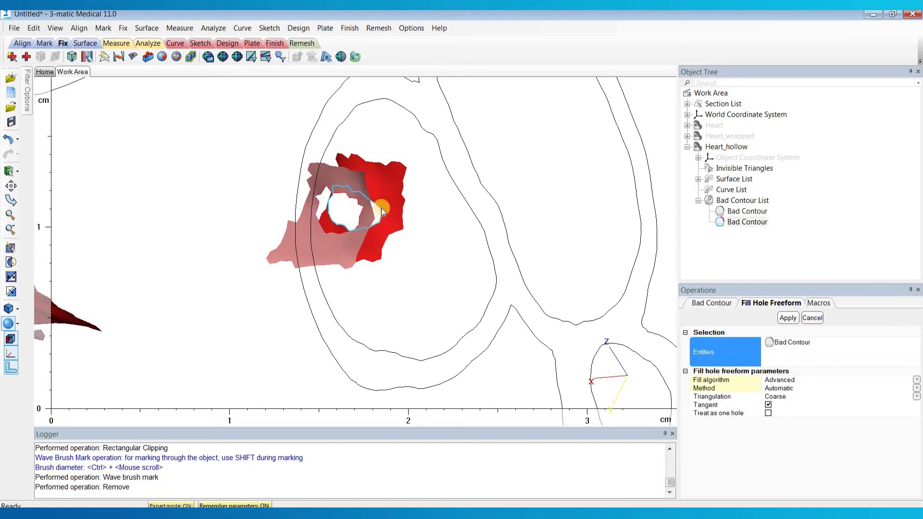
{"action": "left_click", "coordinate": [379, 211]}
{"action": "left_click", "coordinate": [407, 212]}
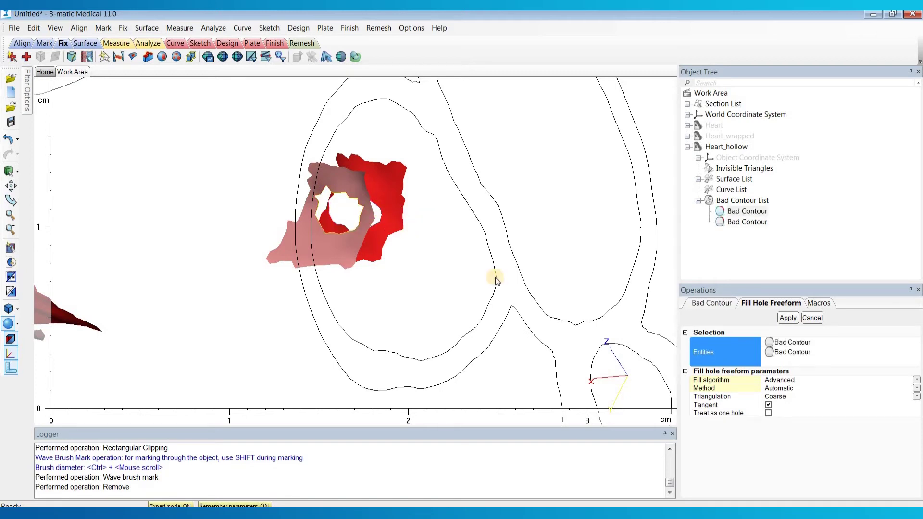
{"action": "left_click", "coordinate": [789, 318]}
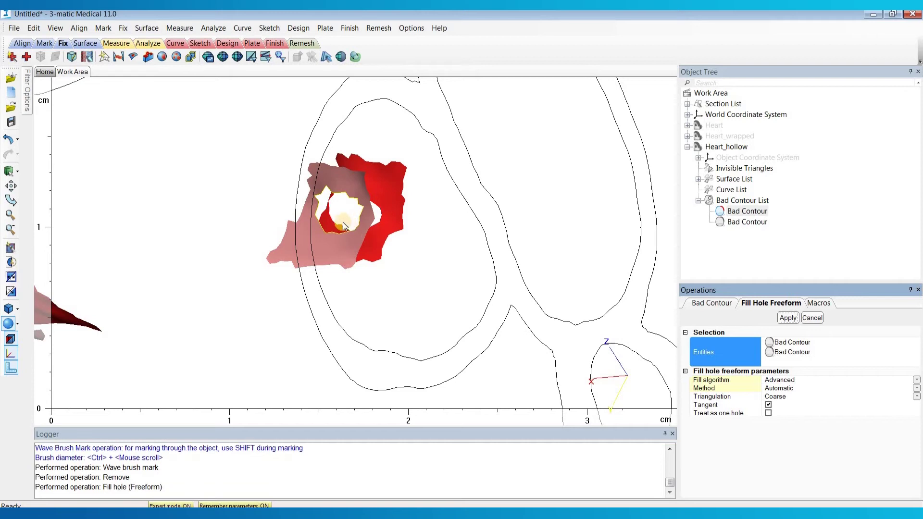
Make all triangles of Heart_hollow visible again and merge all surfaces in its Surface List.
{"action": "right_click_drag", "start_coordinate": [324, 206], "coordinate": [315, 235]}
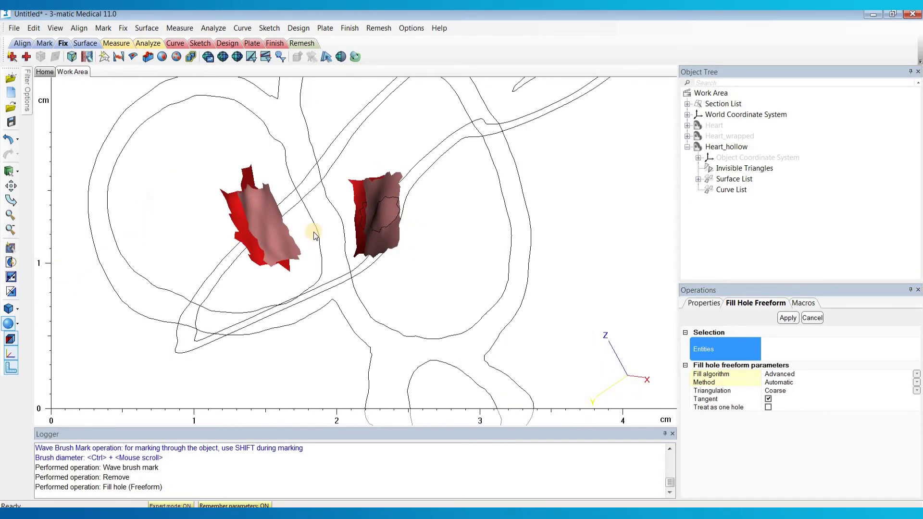
{"action": "left_click", "coordinate": [12, 292]}
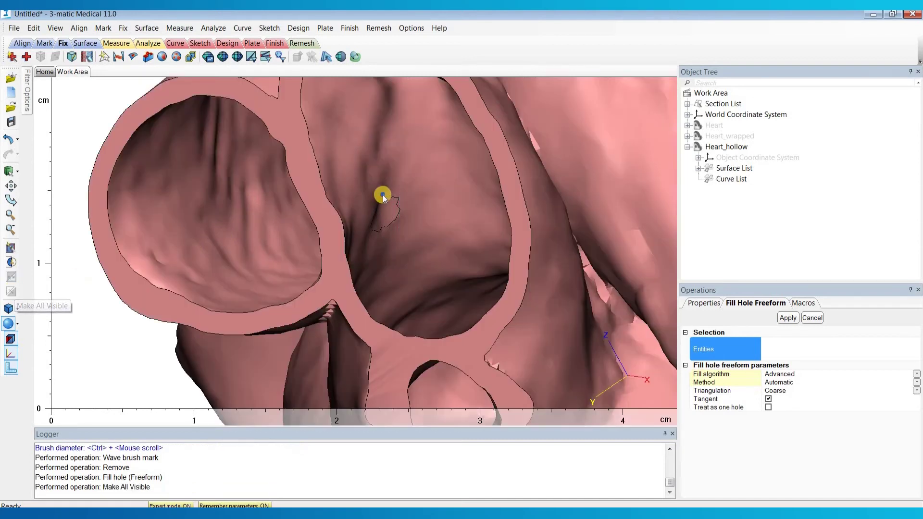
{"action": "right_click_drag", "start_coordinate": [355, 173], "coordinate": [405, 238]}
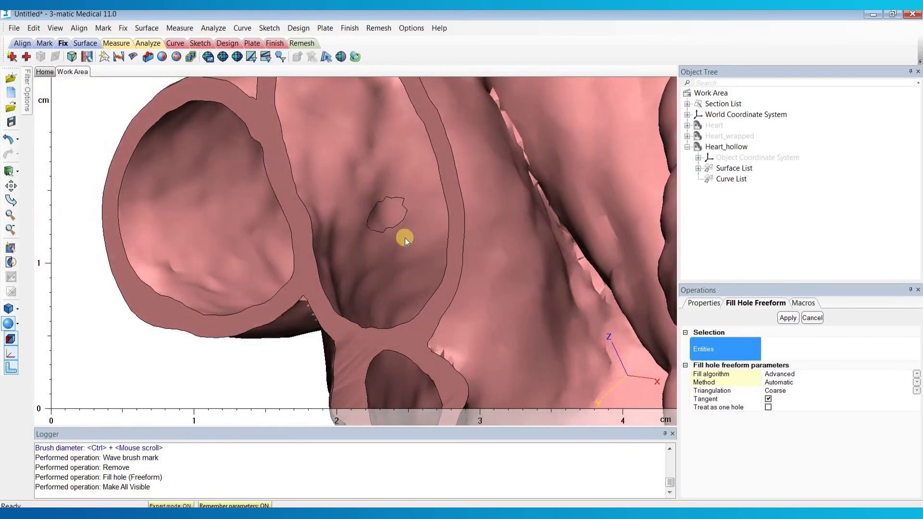
{"action": "left_click", "coordinate": [788, 318]}
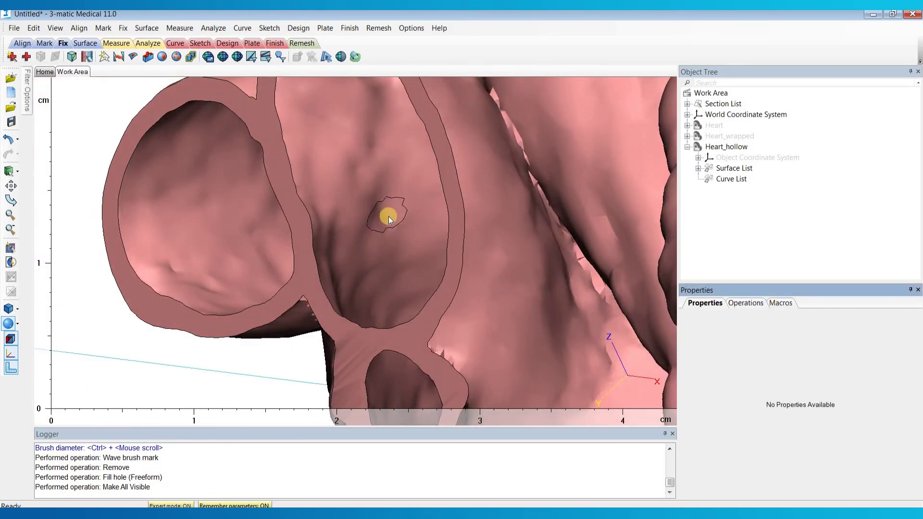
{"action": "right_click", "coordinate": [728, 169]}
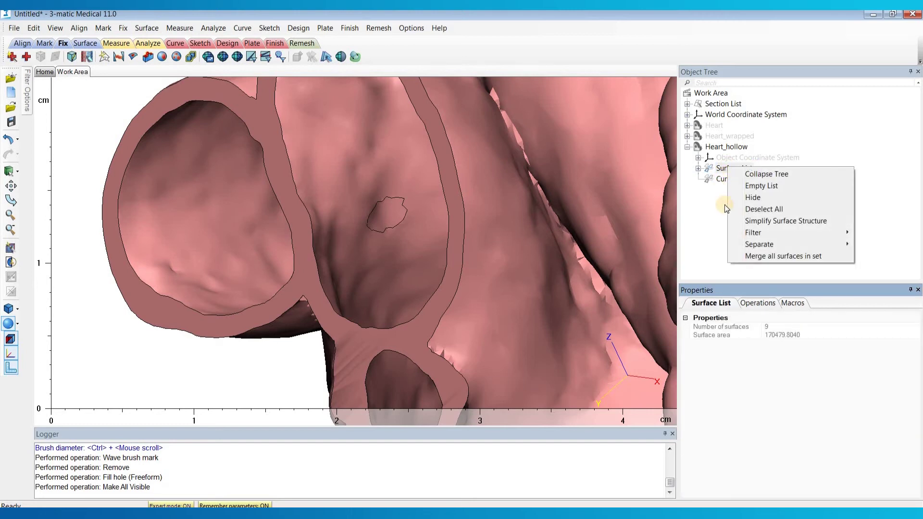
{"action": "left_click", "coordinate": [777, 260]}
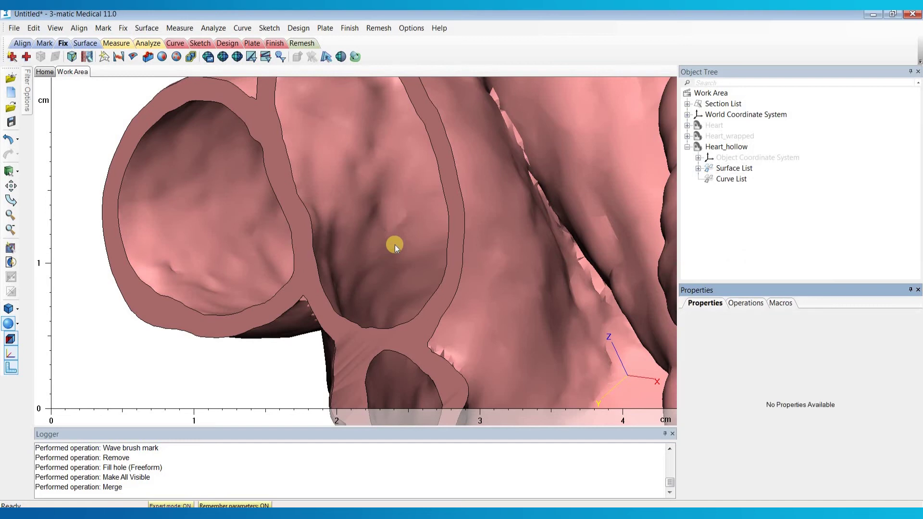
Use Rectangular Clipping to isolate the region around another small tunnel inside the large cut chamber of Heart_hollow.
{"action": "scroll", "coordinate": [396, 244], "scroll_direction": "down", "scroll_amount": 5}
{"action": "right_click_drag", "start_coordinate": [376, 233], "coordinate": [421, 385]}
{"action": "scroll", "coordinate": [340, 300], "scroll_direction": "down", "scroll_amount": 1}
{"action": "middle_click_drag", "start_coordinate": [476, 169], "coordinate": [437, 228]}
{"action": "scroll", "coordinate": [437, 228], "scroll_direction": "up", "scroll_amount": 5}
{"action": "right_click_drag", "start_coordinate": [437, 228], "coordinate": [376, 197]}
{"action": "scroll", "coordinate": [375, 197], "scroll_direction": "up", "scroll_amount": 2}
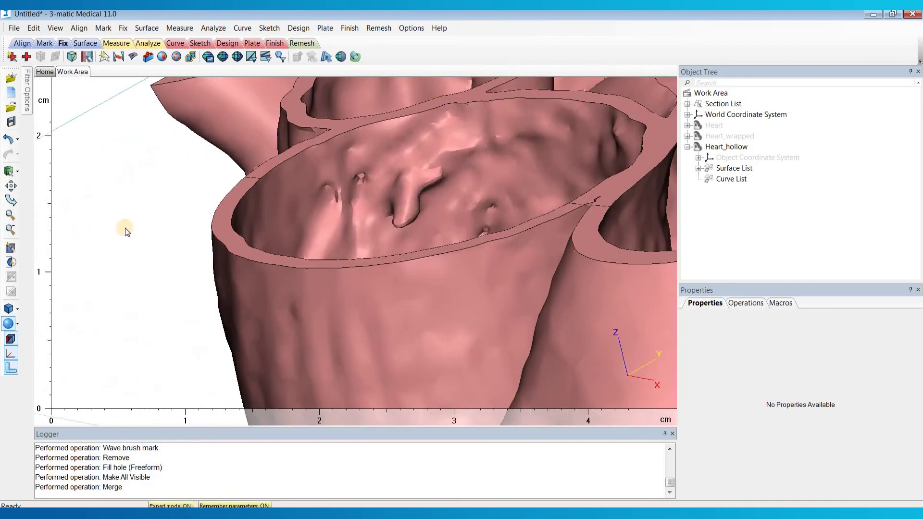
{"action": "left_click", "coordinate": [10, 262]}
{"action": "left_click_drag", "start_coordinate": [399, 144], "coordinate": [324, 213]}
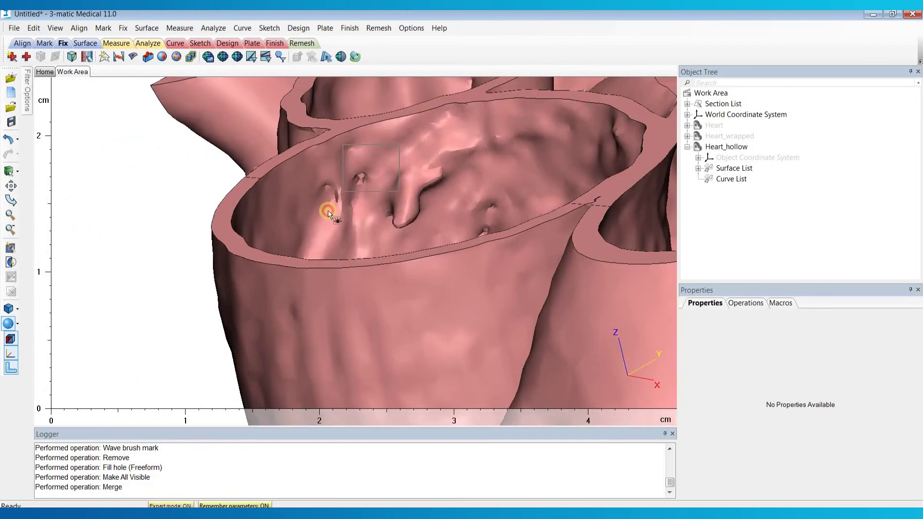
{"action": "left_click", "coordinate": [363, 194]}
Mark the triangles around this second tunnel's opening with Wave Brush Mark and delete them.
{"action": "mouse_move", "coordinate": [360, 192]}
{"action": "right_mouse_down"}
{"action": "mouse_move", "coordinate": [368, 162]}
{"action": "mouse_move", "coordinate": [365, 182]}
{"action": "mouse_move", "coordinate": [367, 172]}
{"action": "mouse_move", "coordinate": [374, 180]}
{"action": "right_mouse_up"}
{"action": "scroll", "coordinate": [365, 176], "scroll_direction": "up", "scroll_amount": 4}
{"action": "key", "text": "w"}
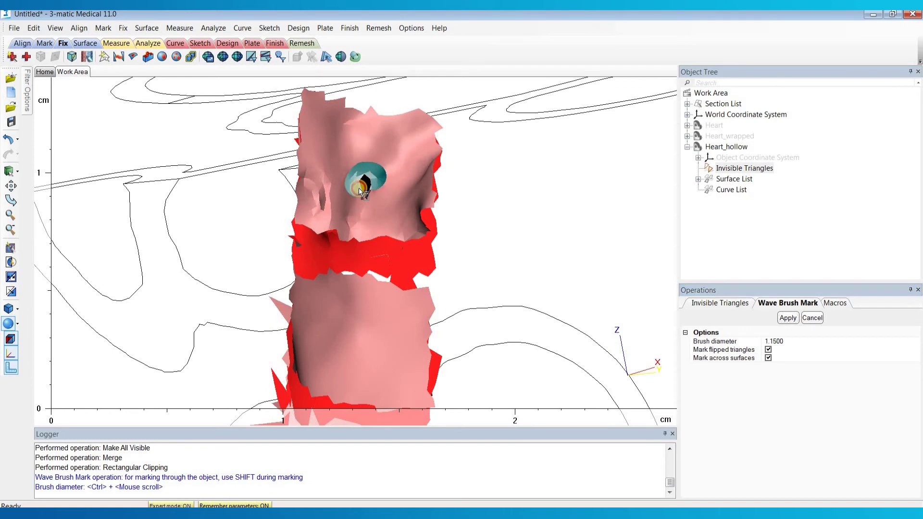
{"action": "left_click_drag", "start_coordinate": [362, 192], "coordinate": [365, 182]}
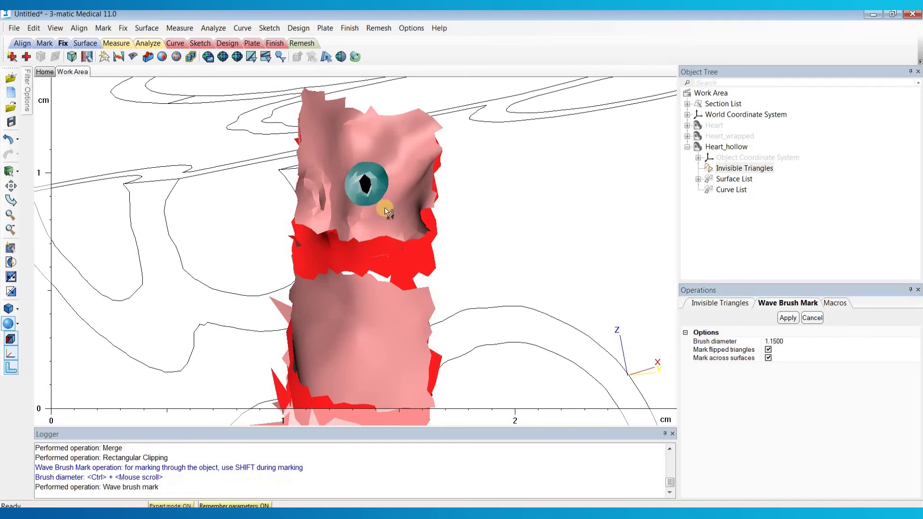
{"action": "mouse_move", "coordinate": [385, 207]}
{"action": "right_mouse_down"}
{"action": "mouse_move", "coordinate": [613, 239]}
{"action": "mouse_move", "coordinate": [382, 232]}
{"action": "right_mouse_up"}
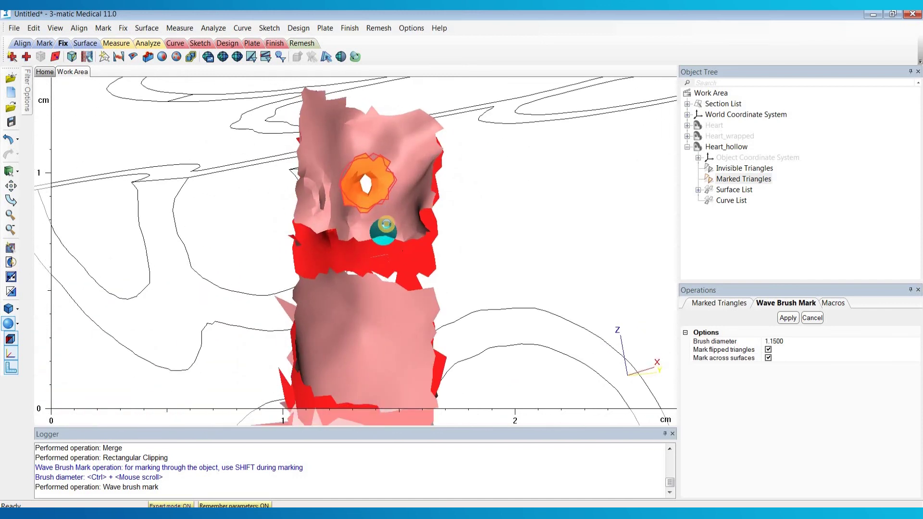
{"action": "key", "text": "Delete"}
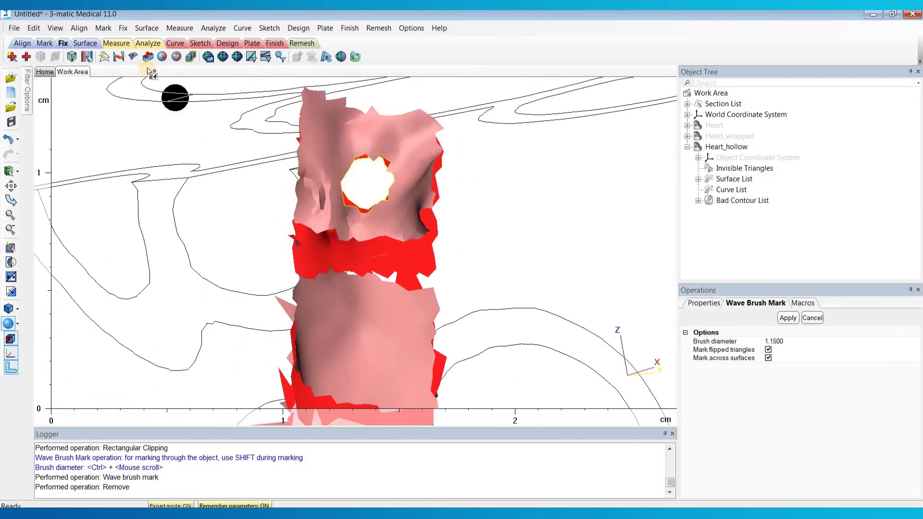
Fill the two bad contours left by the second tunnel with Fill Hole Freeform and close the operation.
{"action": "left_click", "coordinate": [124, 28]}
{"action": "left_click", "coordinate": [168, 173]}
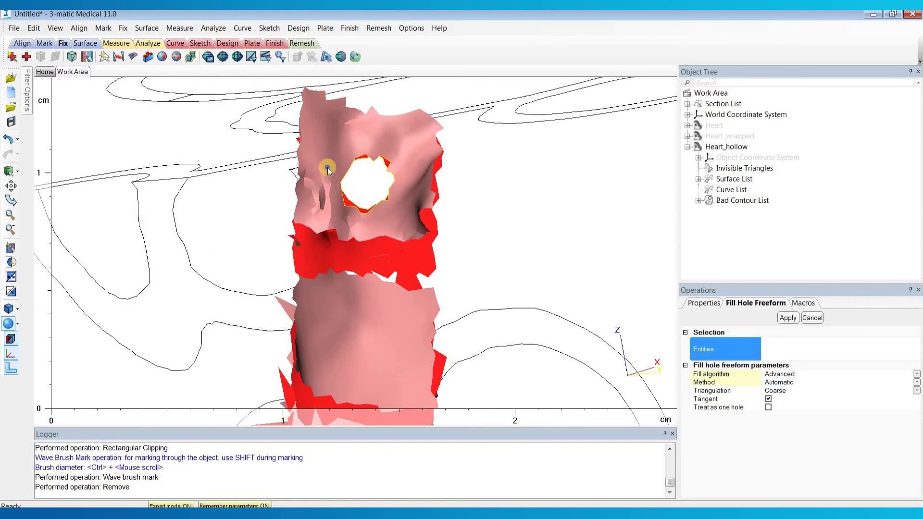
{"action": "right_click_drag", "start_coordinate": [327, 168], "coordinate": [221, 168]}
{"action": "left_click", "coordinate": [377, 172]}
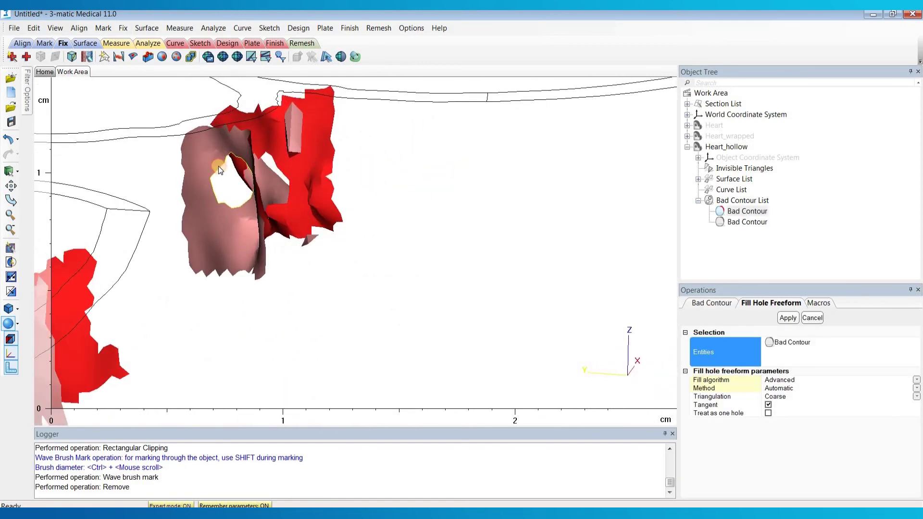
{"action": "left_click", "coordinate": [240, 171]}
{"action": "left_click", "coordinate": [789, 318]}
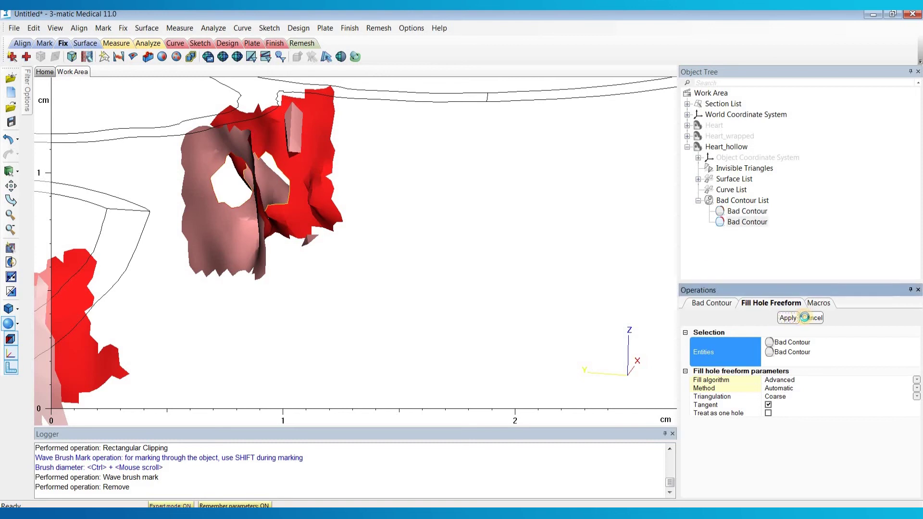
{"action": "left_click", "coordinate": [813, 319]}
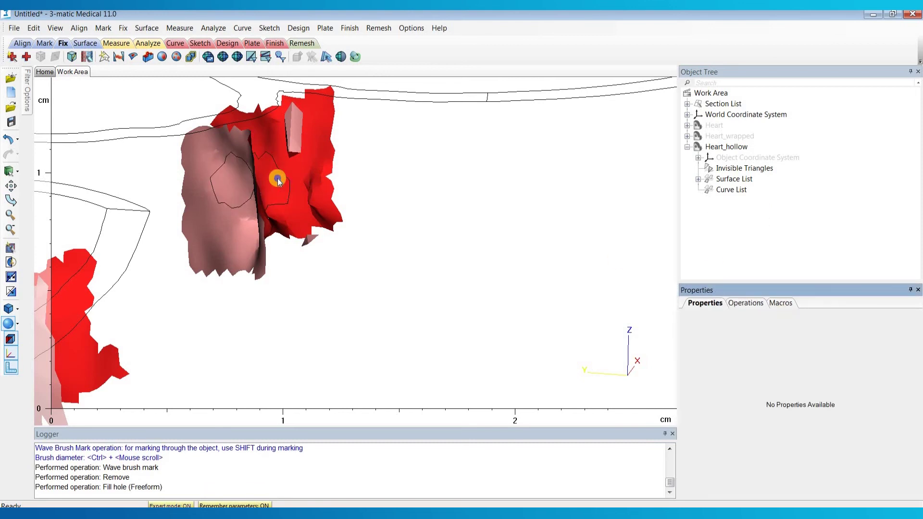
Make the whole Heart_hollow model visible again around the second repaired patch.
{"action": "right_click_drag", "start_coordinate": [274, 175], "coordinate": [227, 243]}
{"action": "left_click", "coordinate": [10, 291]}
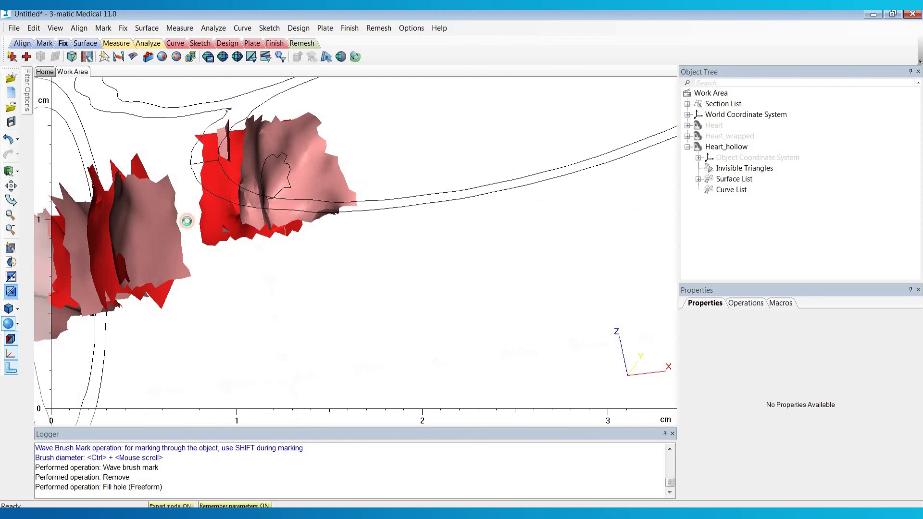
{"action": "left_click", "coordinate": [243, 209]}
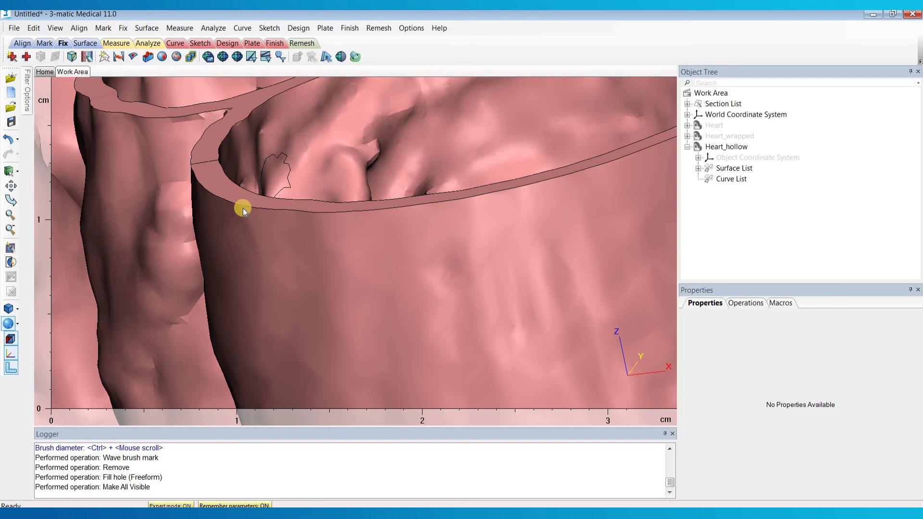
{"action": "left_click", "coordinate": [124, 28]}
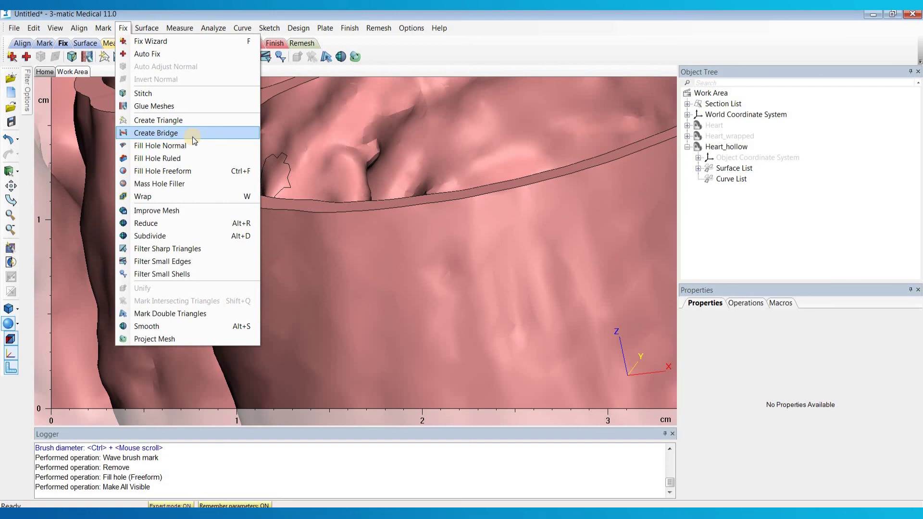
{"action": "left_click", "coordinate": [350, 28]}
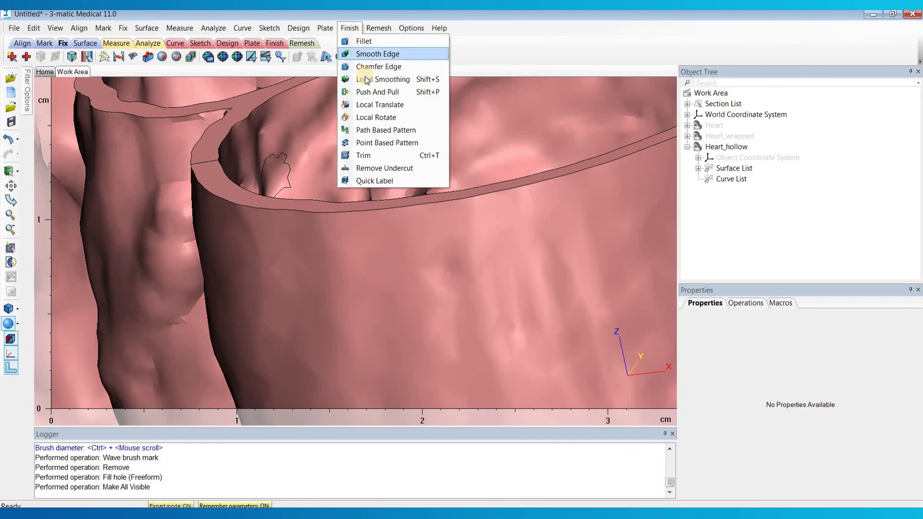